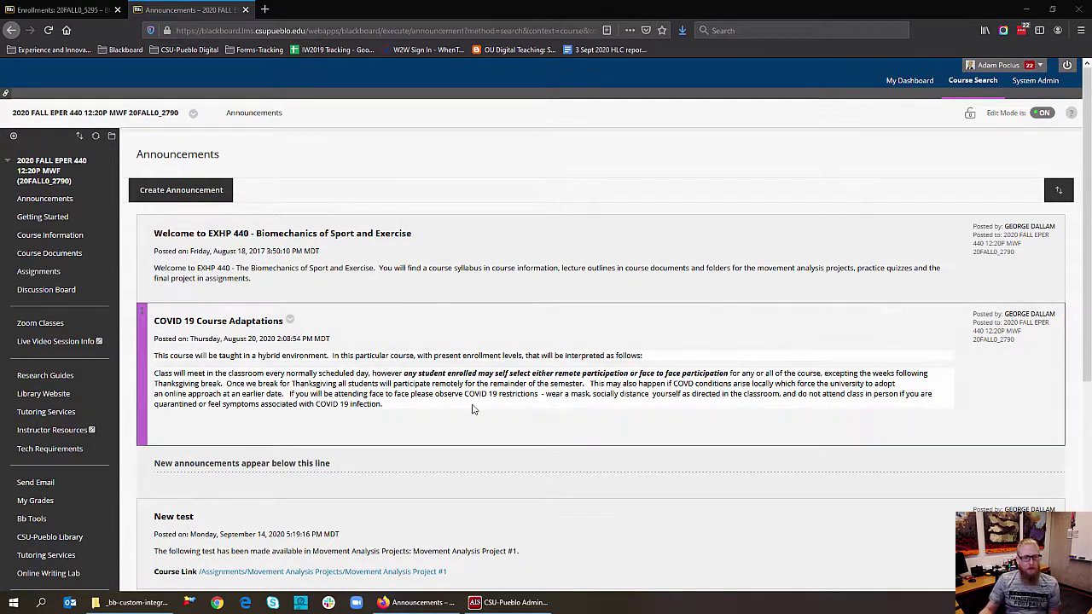
- Go to the EPER 440 course's Tests, Surveys, and Pools page through Control Panel > Course Tools
scroll(128, 401, "down", 5)
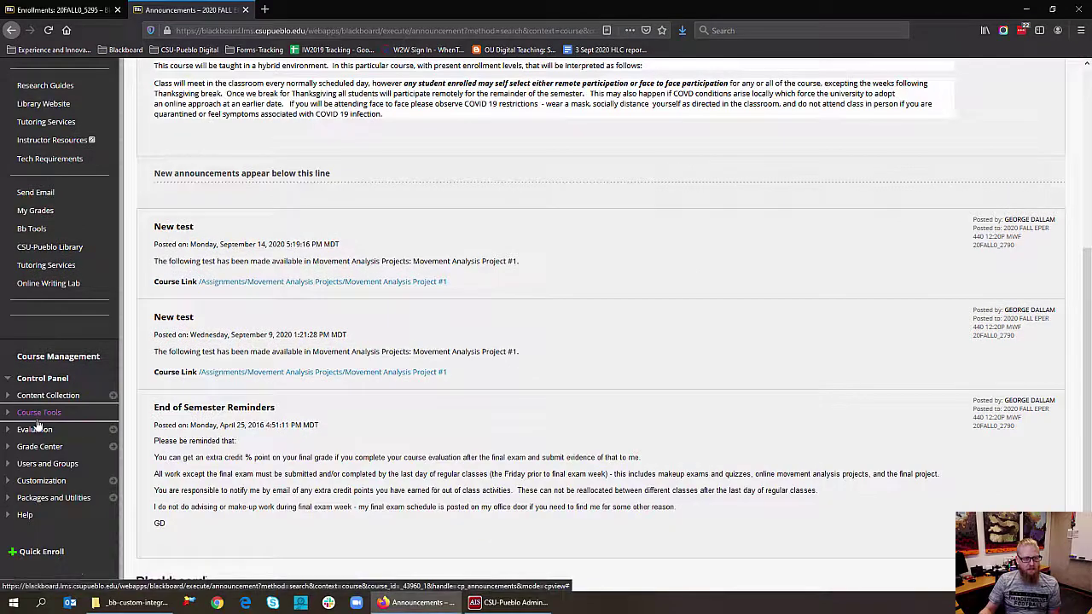
left_click(37, 414)
left_click(94, 405)
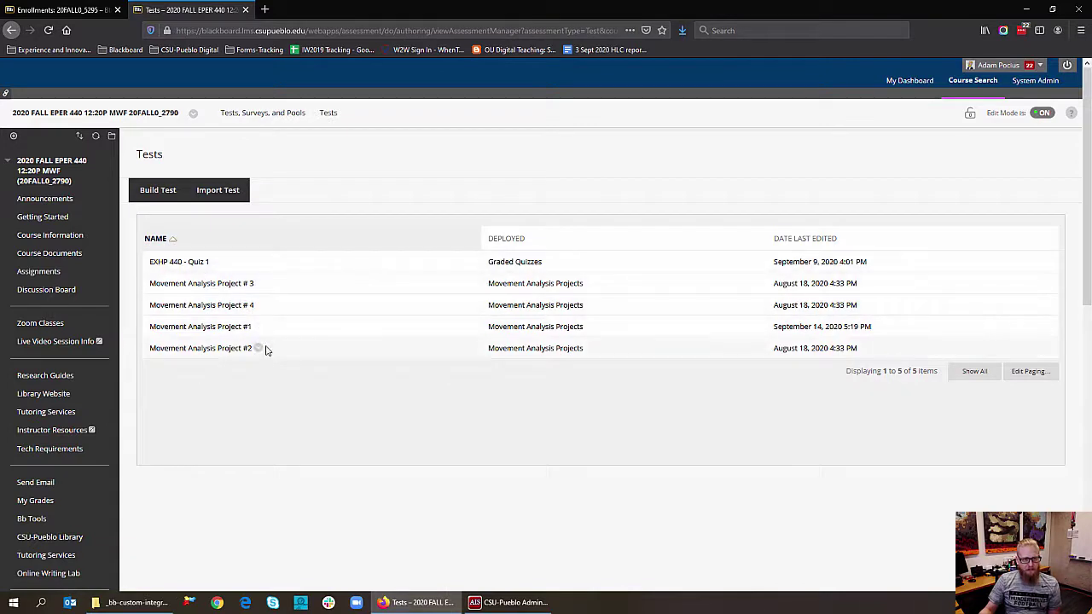
- Open Movement Analysis Project #1 in the Test Canvas using its Edit option
left_click(257, 348)
left_click(274, 365)
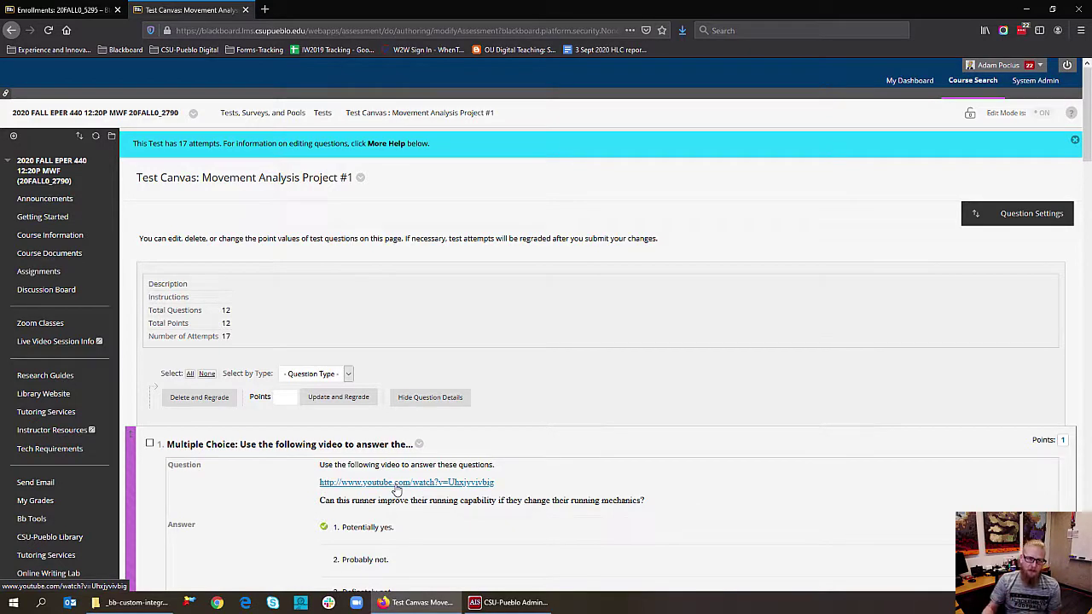
- Edit multiple-choice question 1 and put the cursor inside its YouTube link
left_click(418, 444)
left_click(429, 500)
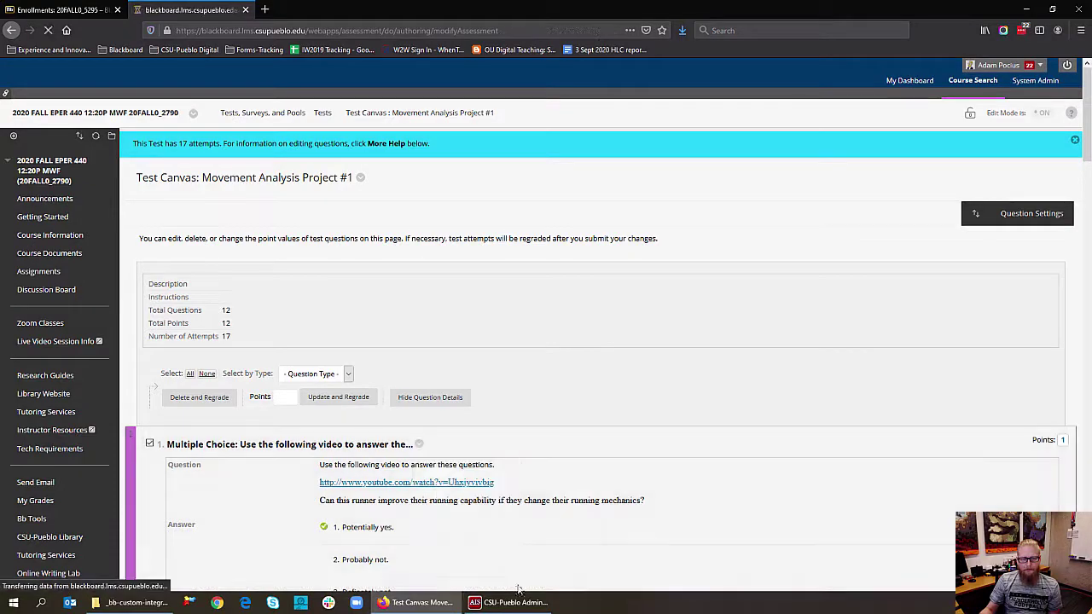
scroll(587, 465, "down", 10)
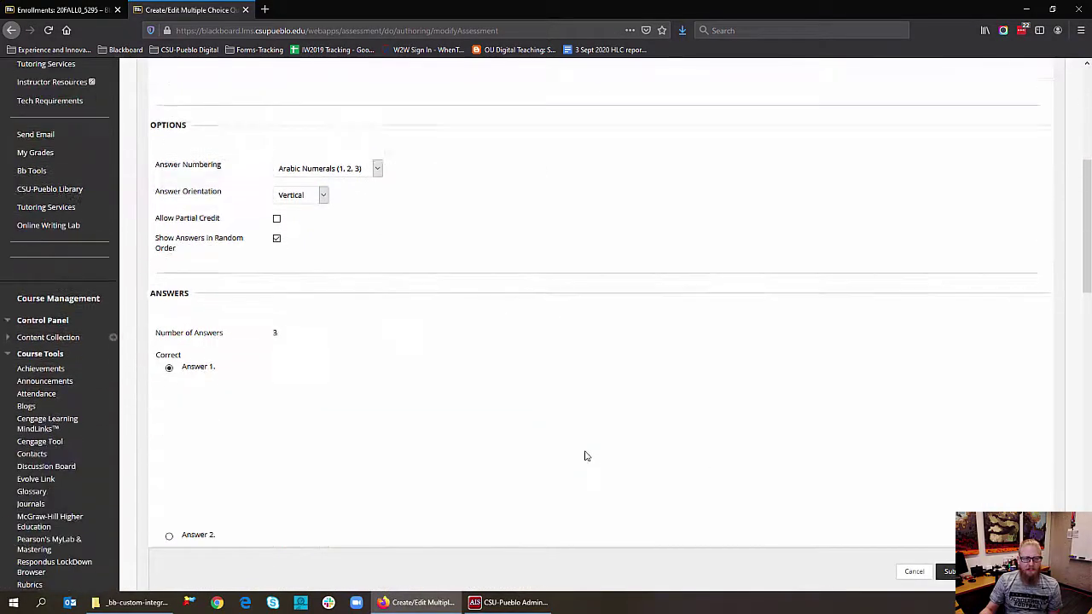
scroll(588, 456, "up", 10)
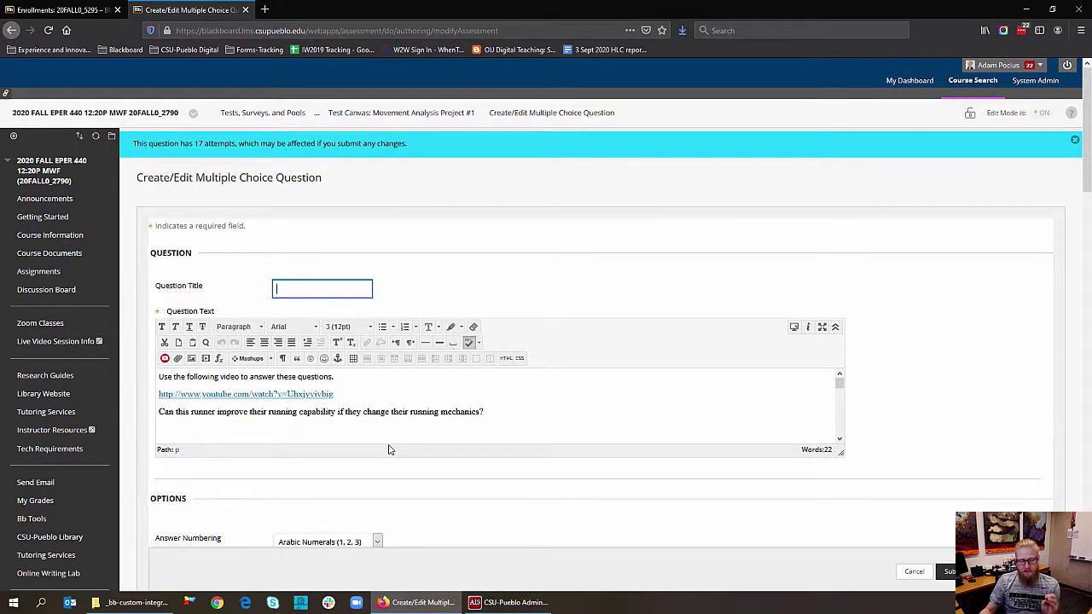
left_click(286, 397)
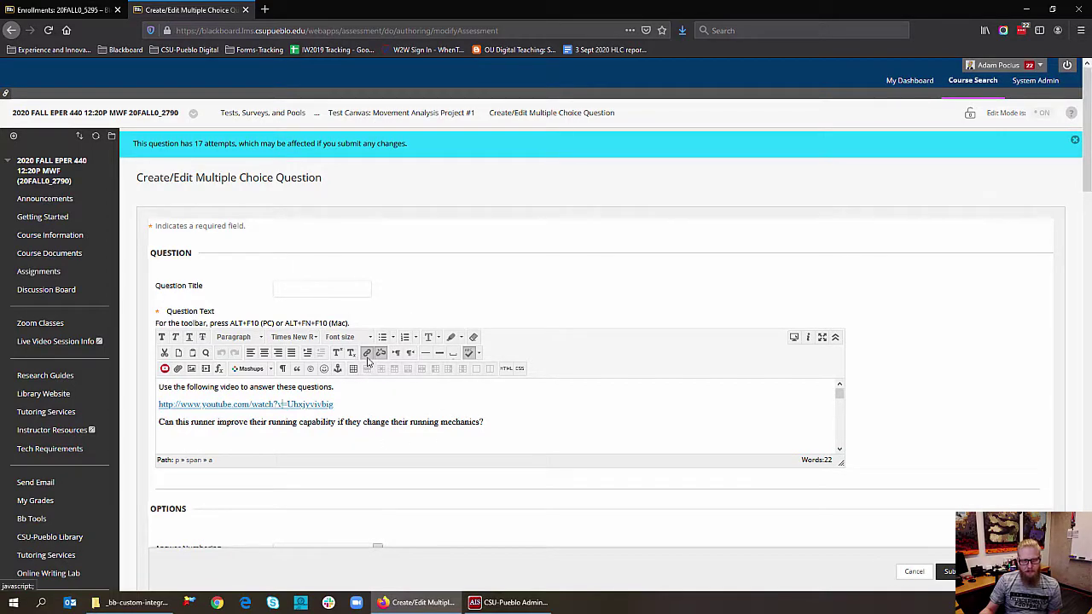
- Set the YouTube link target to Open in New Window (_blank), then start a new browser tab
left_click(367, 353)
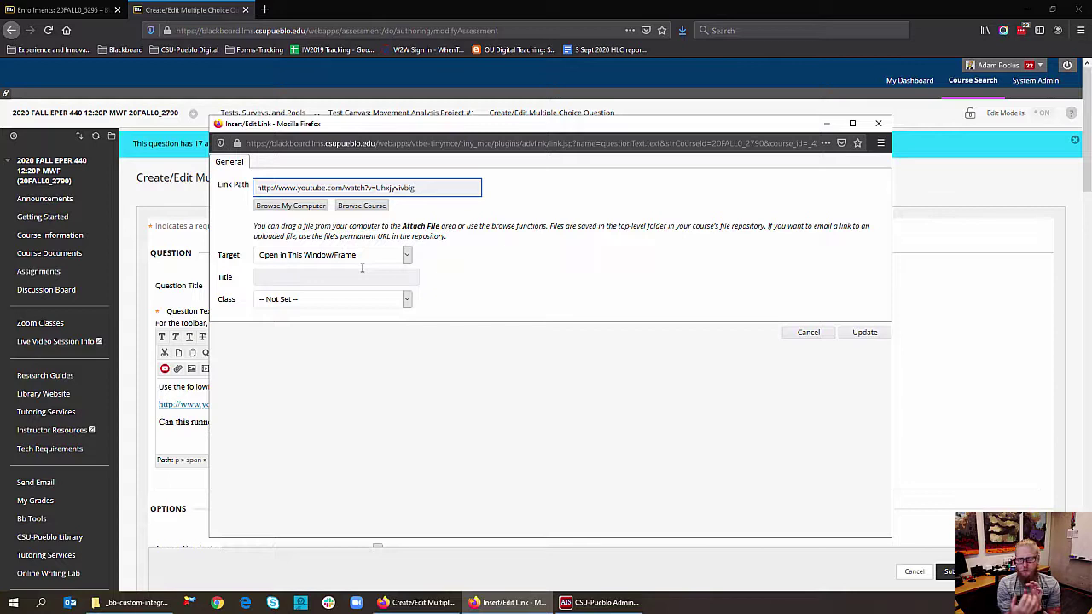
left_click(357, 258)
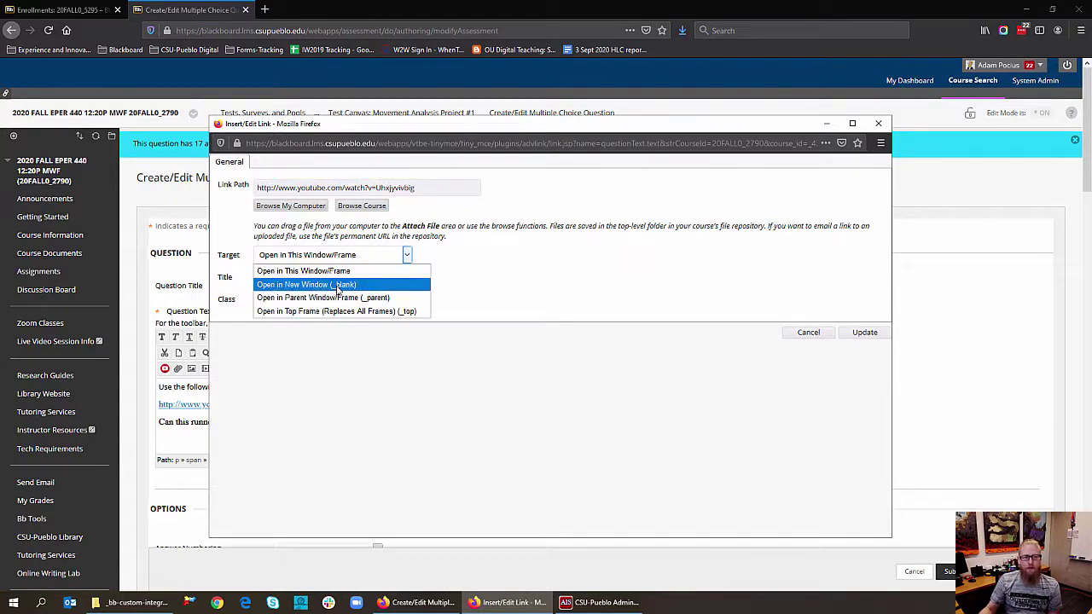
left_click(338, 288)
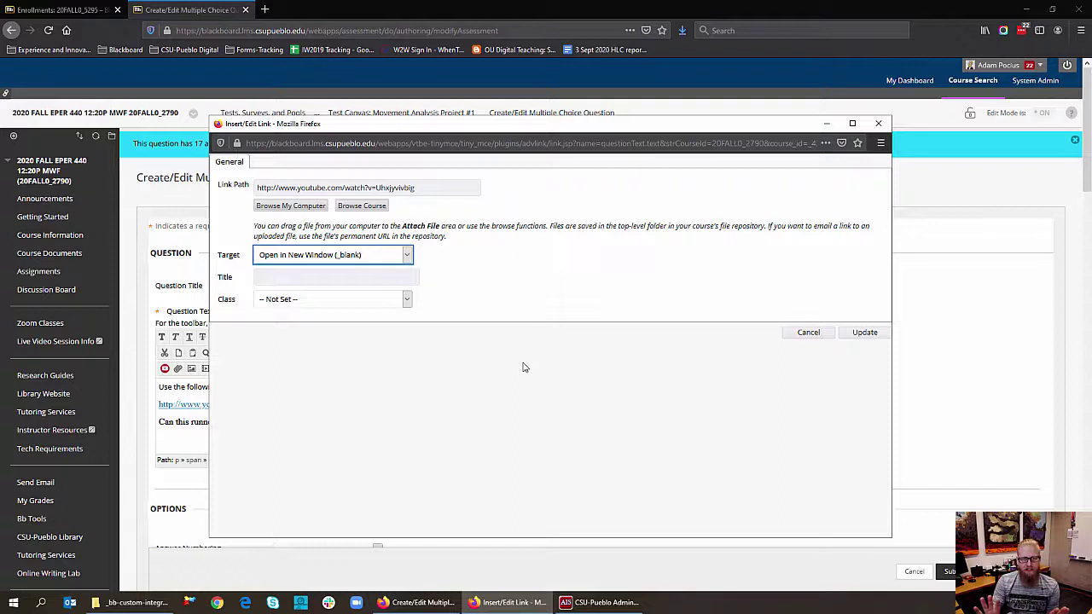
left_click(854, 340)
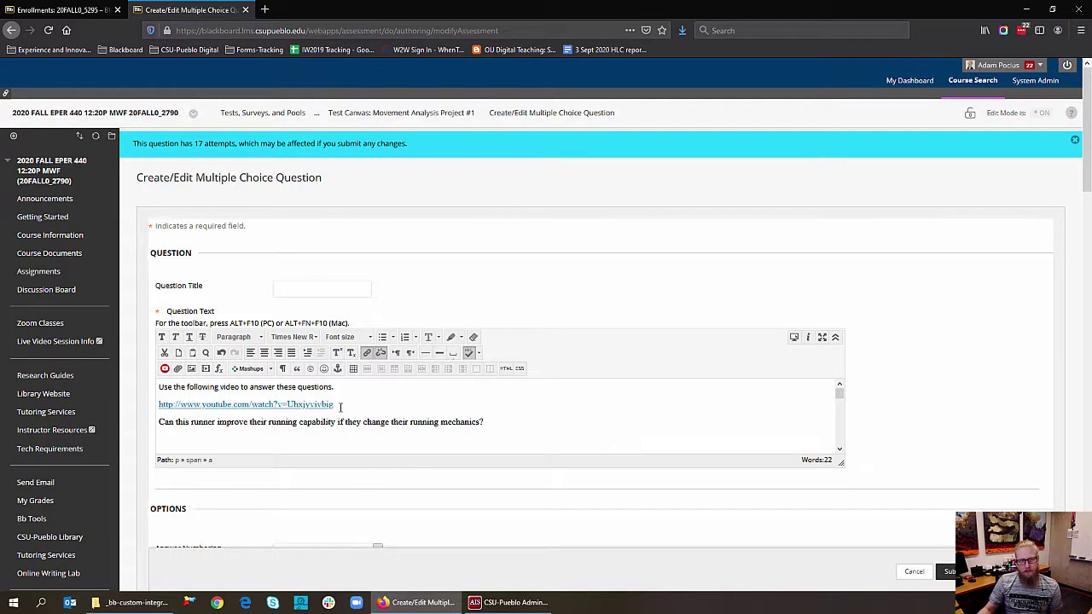
left_click_drag(336, 406, 152, 412)
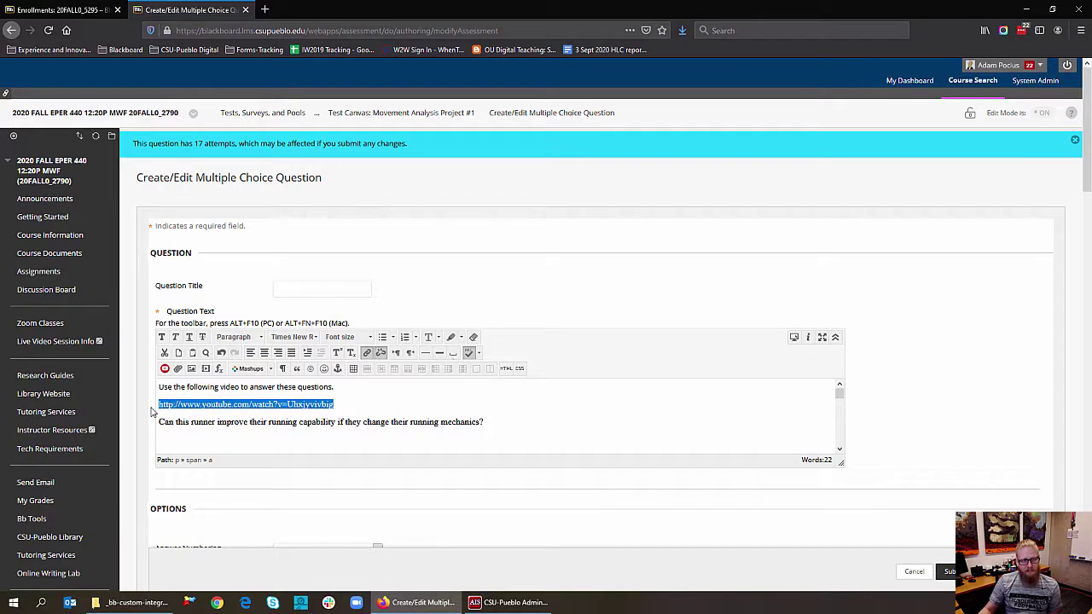
left_click(264, 10)
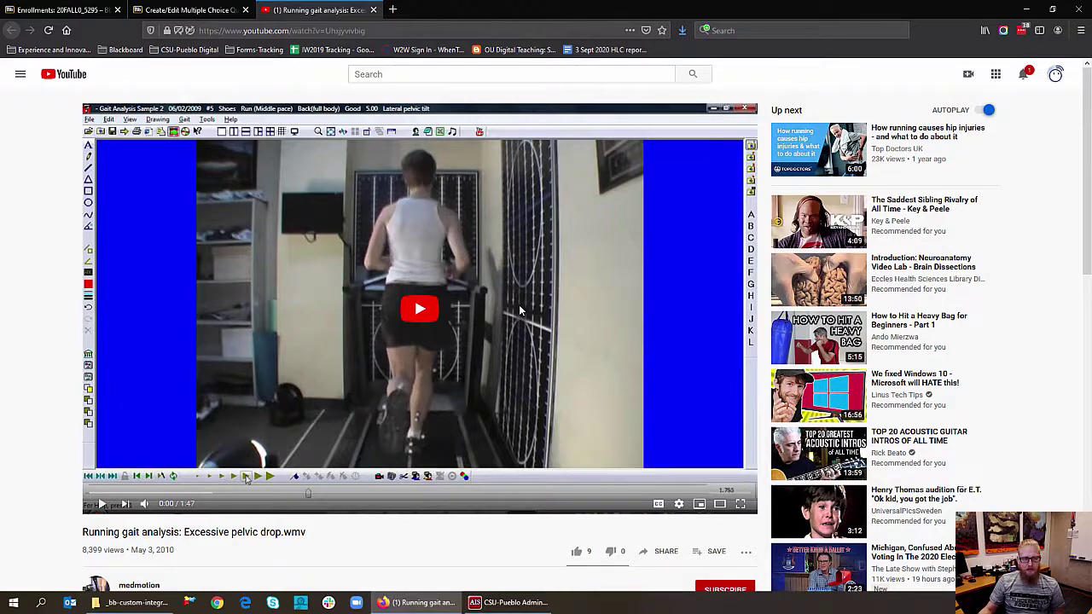
- Copy the iframe embed code from the Excessive pelvic drop video's Share > Embed panel
scroll(519, 310, "down", 3)
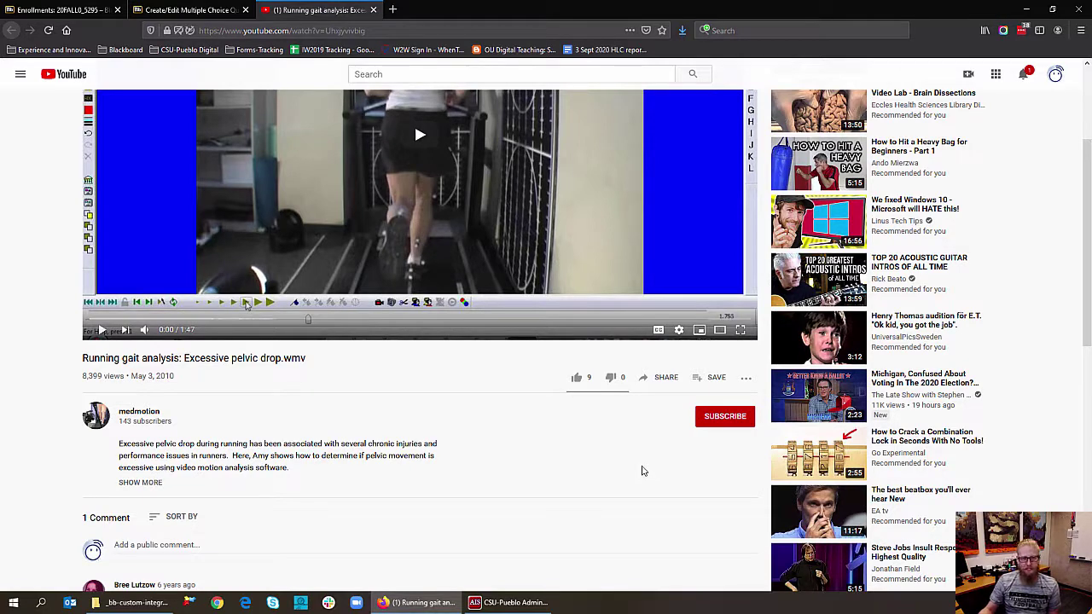
left_click(657, 378)
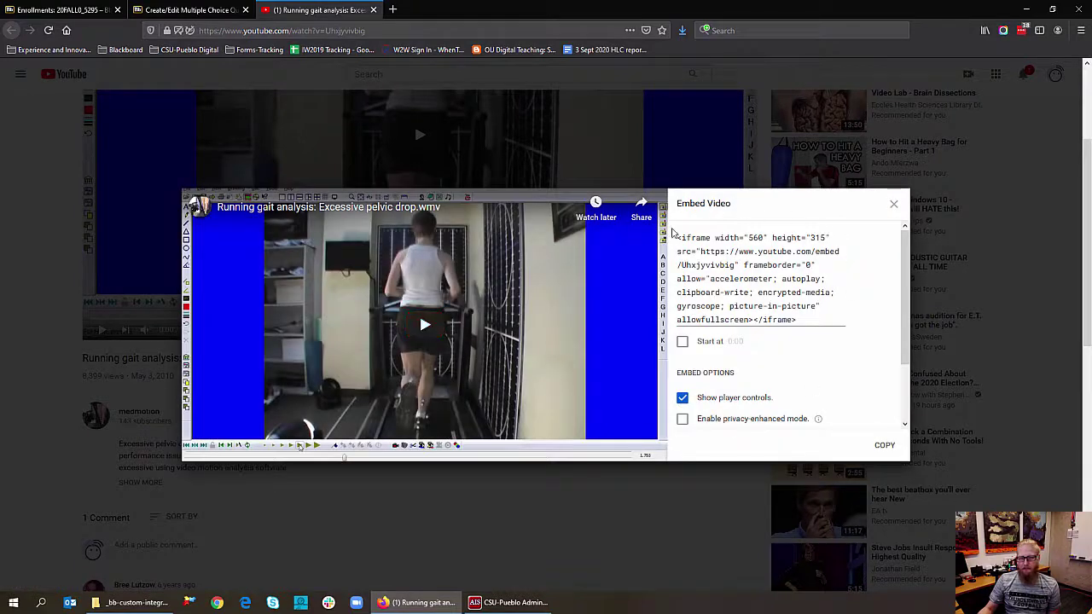
left_click(779, 296)
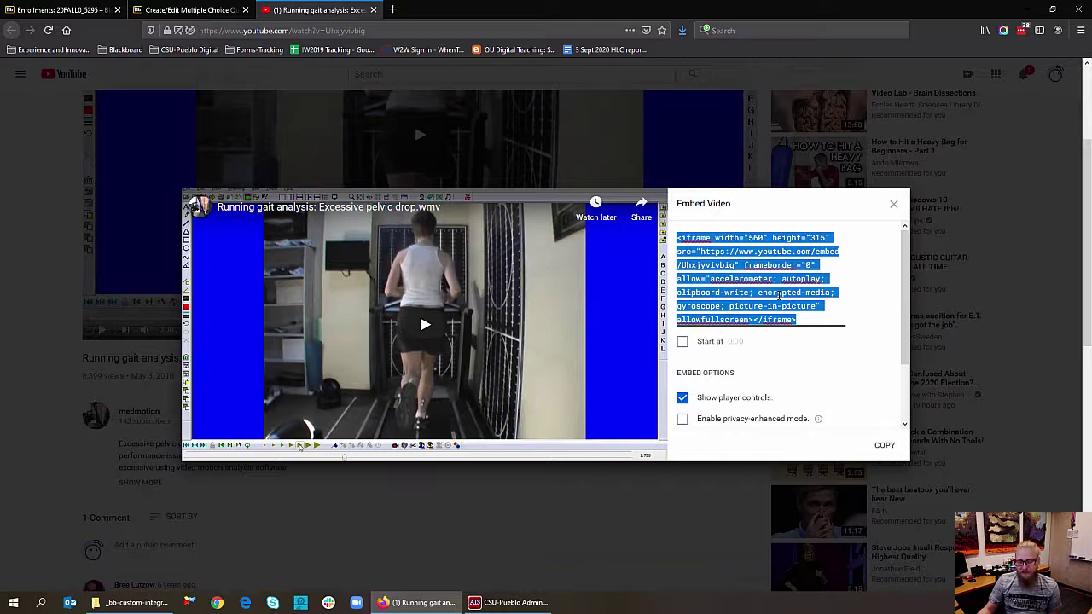
left_click(884, 445)
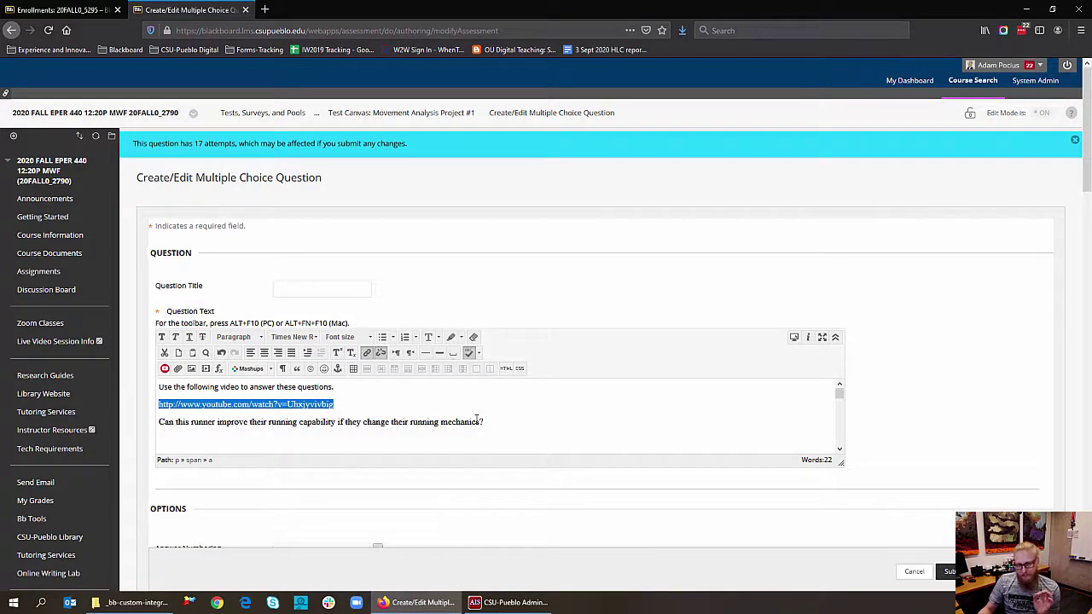
- Deselect the YouTube link in the question 1 Question Text editor
left_click(434, 406)
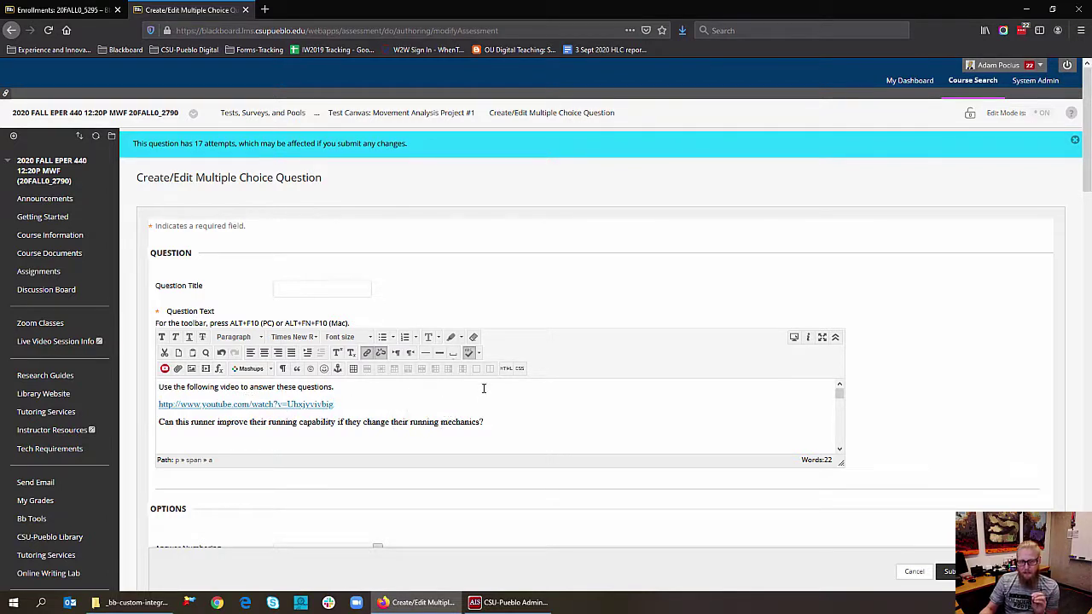
- In the HTML source, paste the YouTube iframe code two lines below the opening sentence
left_click(506, 370)
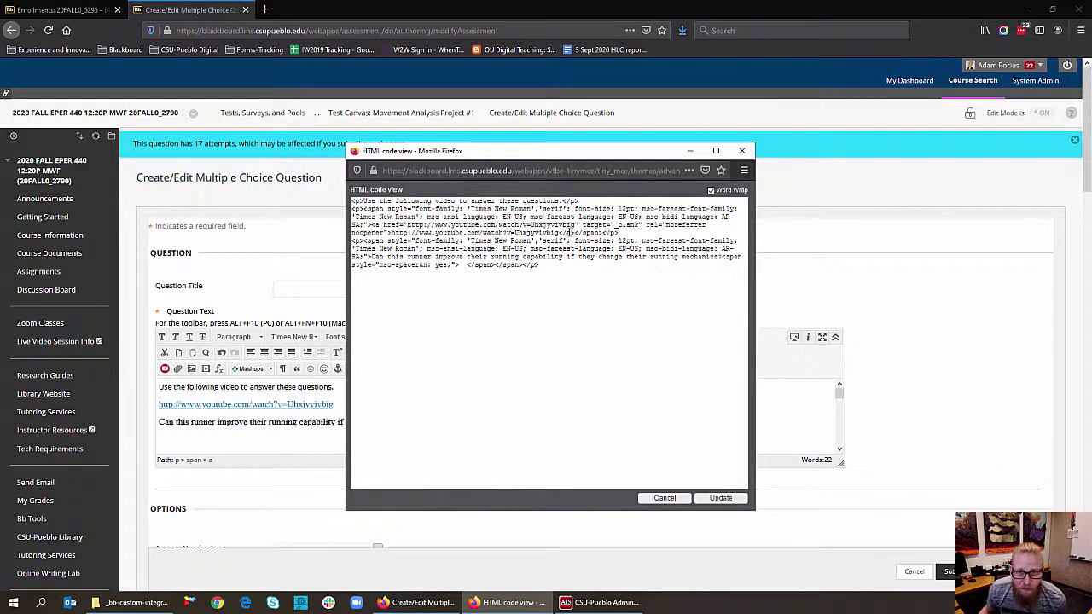
left_click_drag(560, 232, 353, 205)
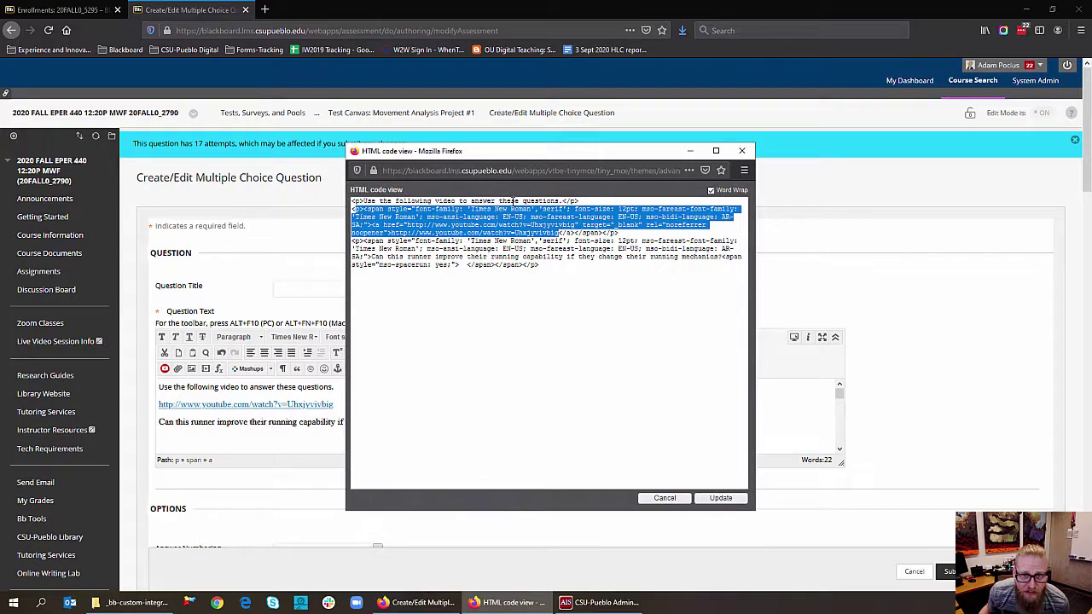
left_click(600, 232)
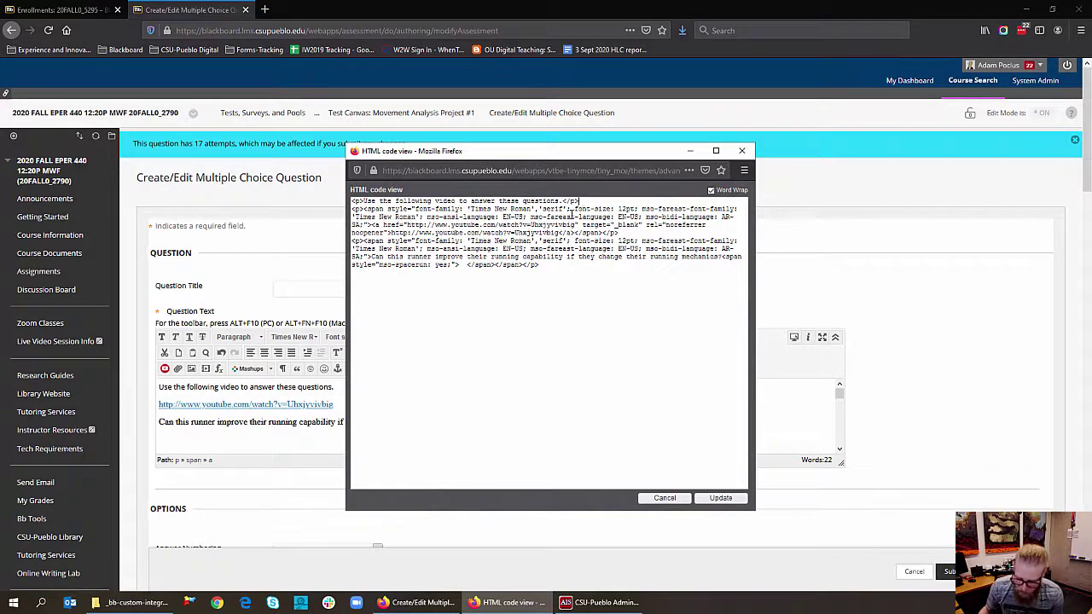
key("Return")
key("Return")
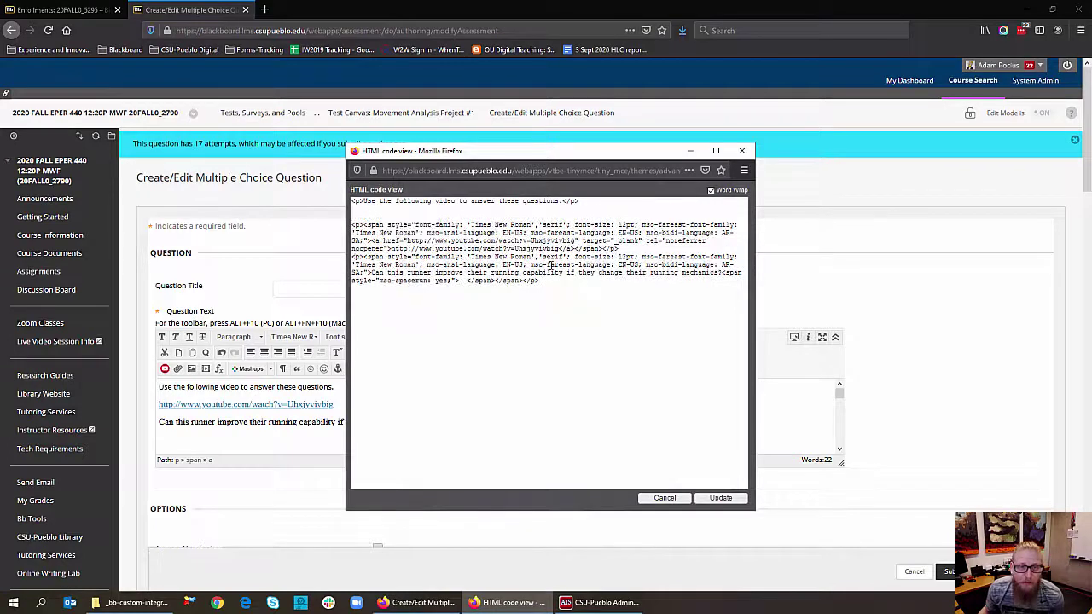
key("Return")
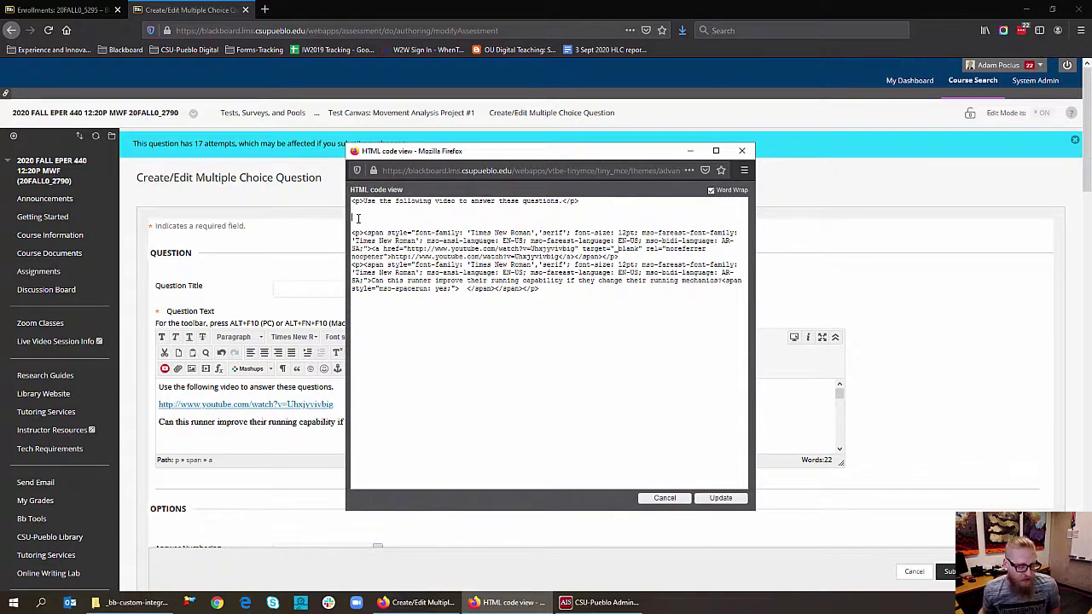
key("ctrl+v")
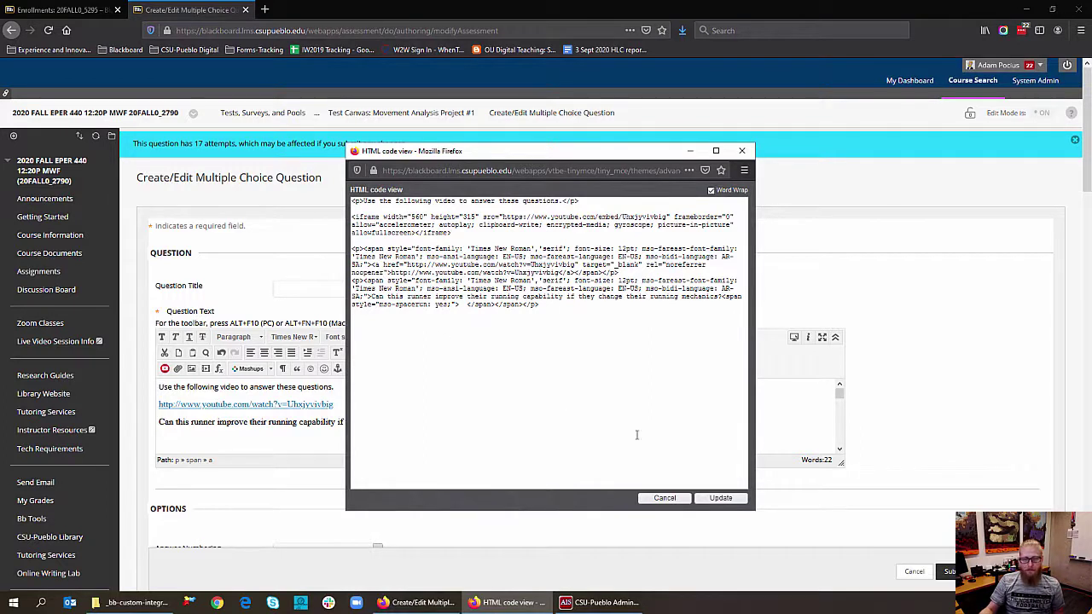
left_click(721, 498)
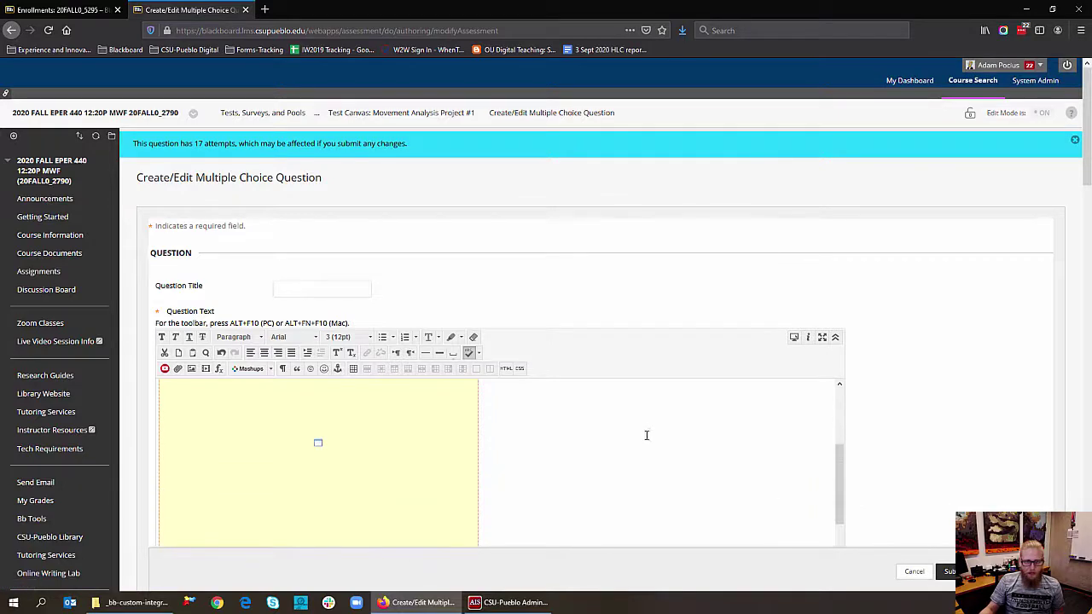
- Check the embedded video placeholder in the question text and submit question 1
scroll(512, 421, "down", 4)
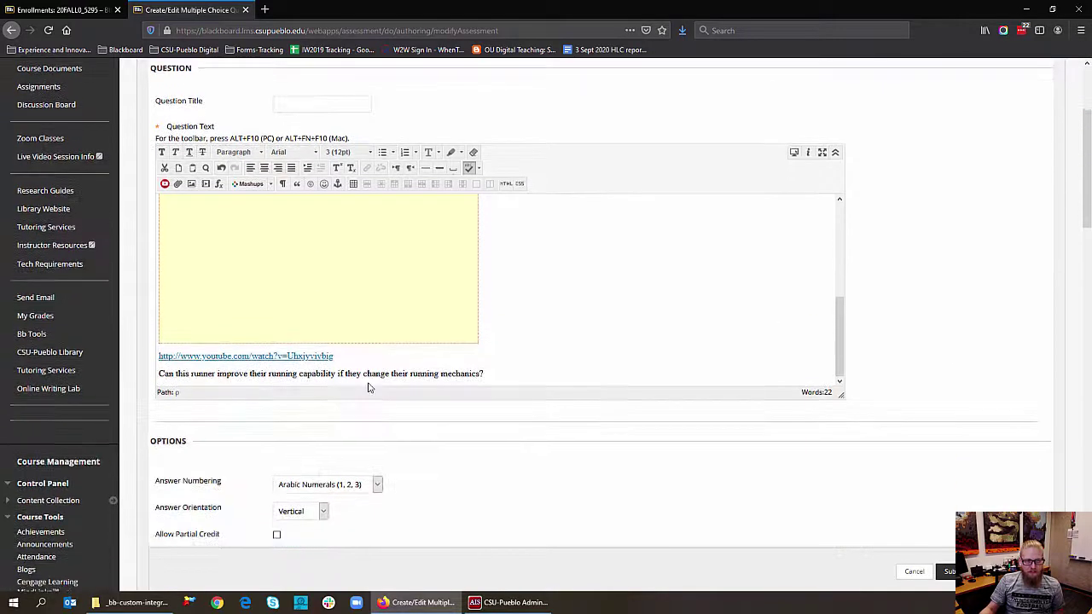
scroll(270, 324, "down", 1)
scroll(410, 316, "up", 3)
scroll(358, 420, "up", 2)
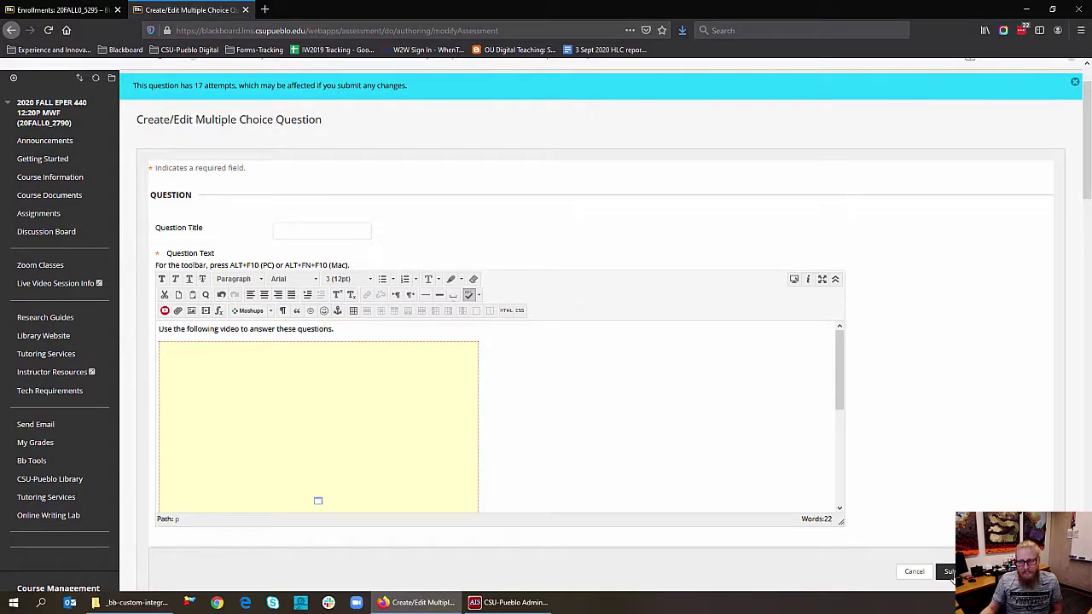
left_click(949, 572)
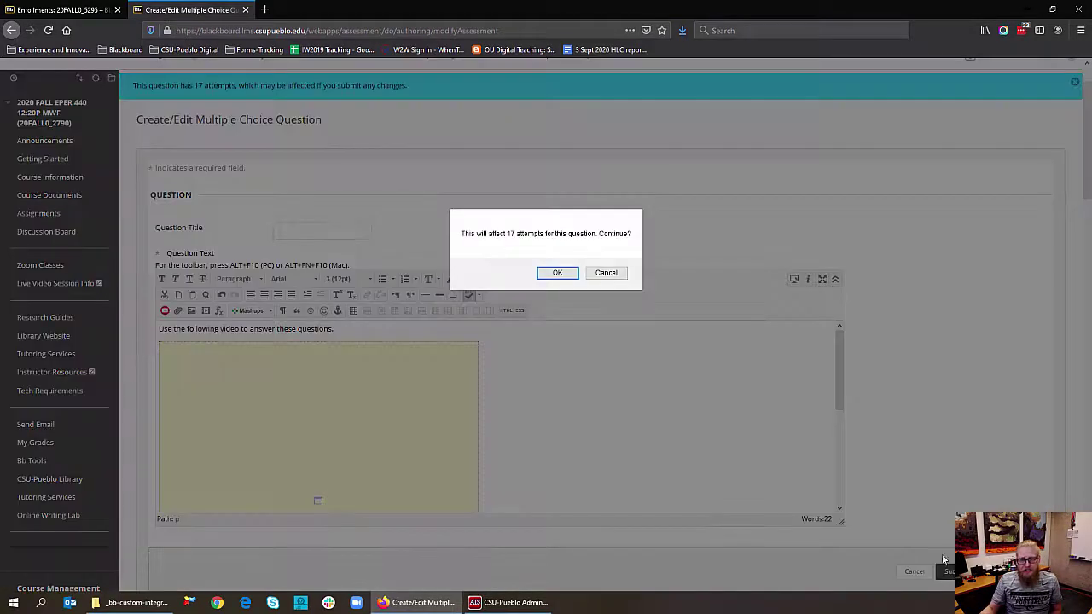
- Confirm the change affecting 17 attempts, then play and pause the embedded video on the Test Canvas
left_click(555, 280)
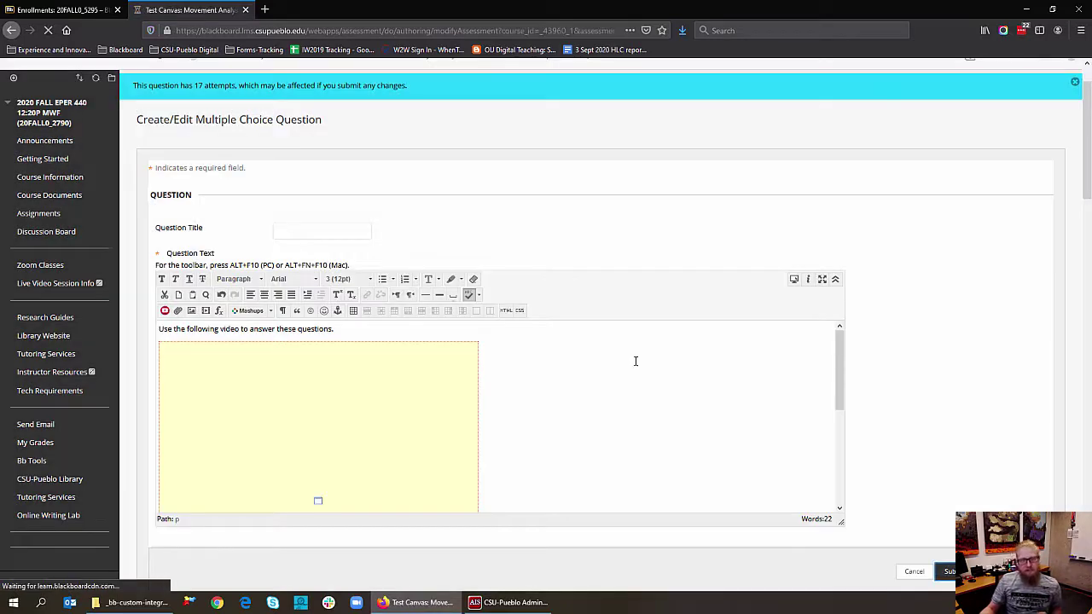
scroll(561, 326, "down", 4)
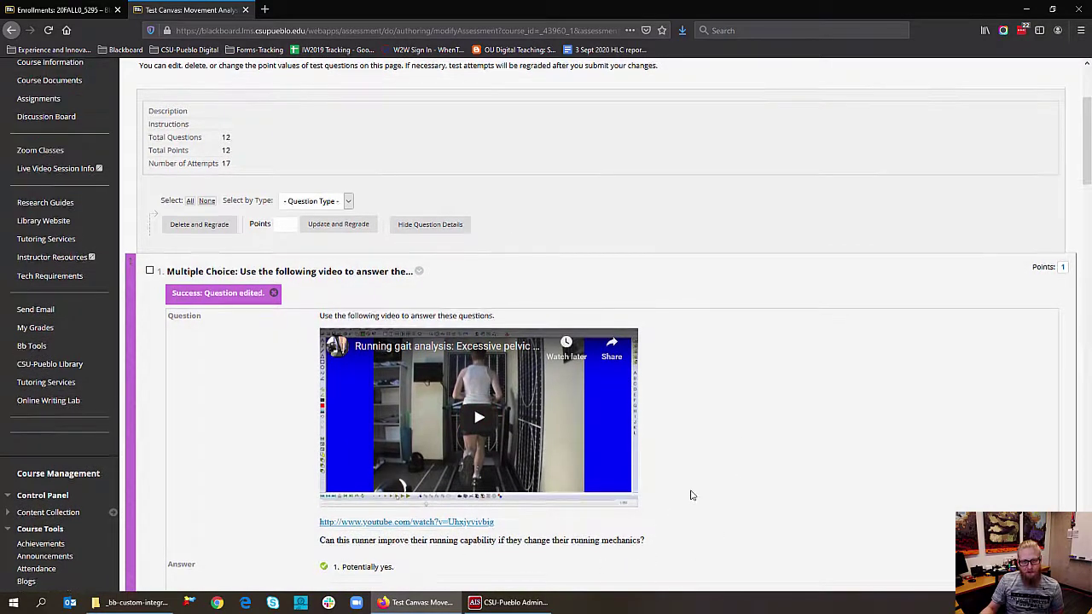
scroll(692, 494, "up", 1)
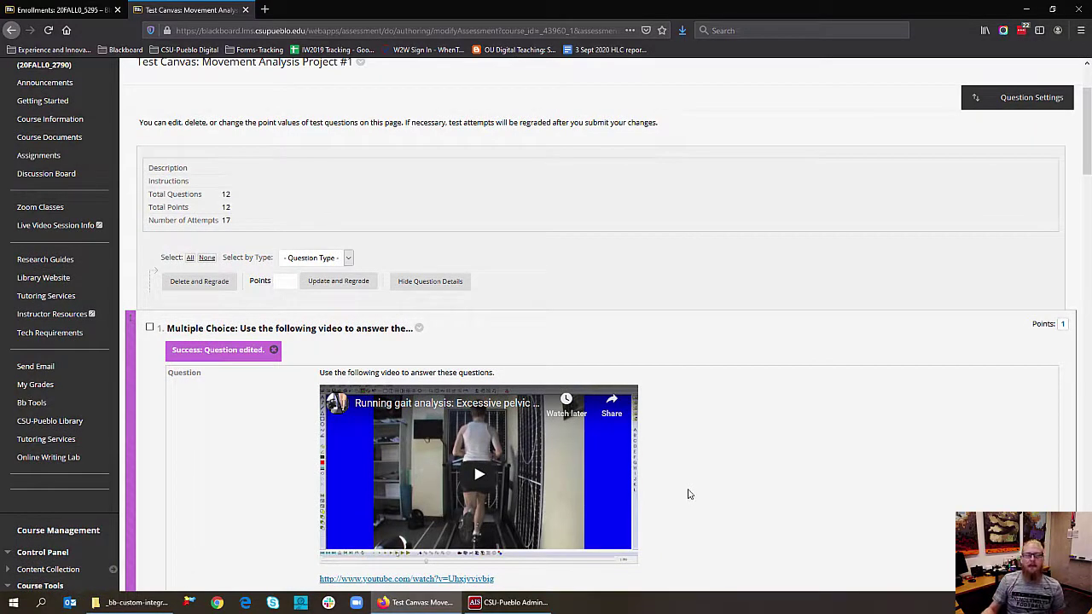
left_click(480, 479)
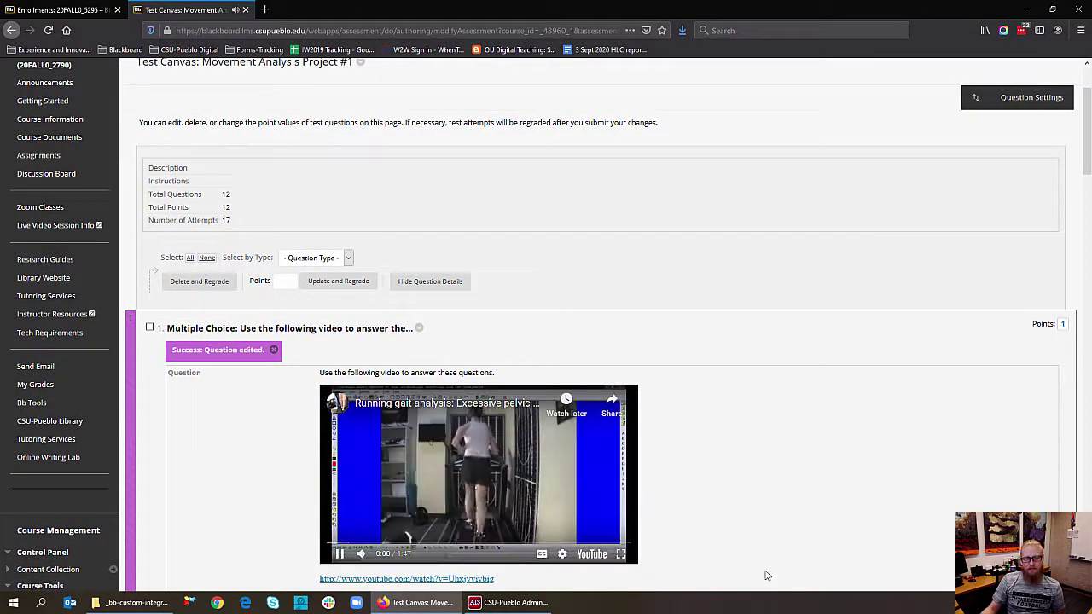
left_click(482, 551)
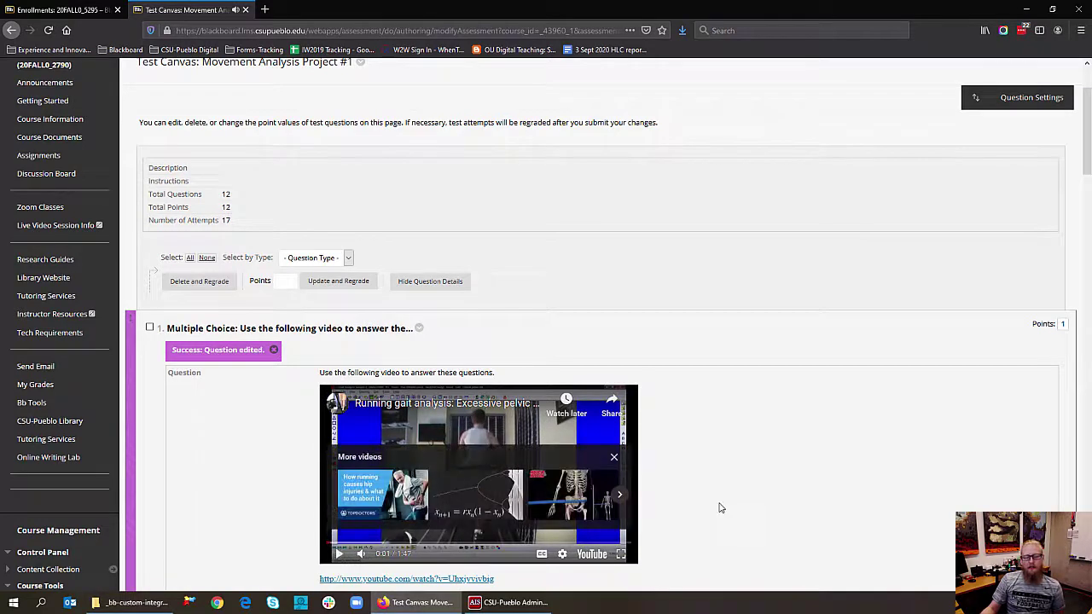